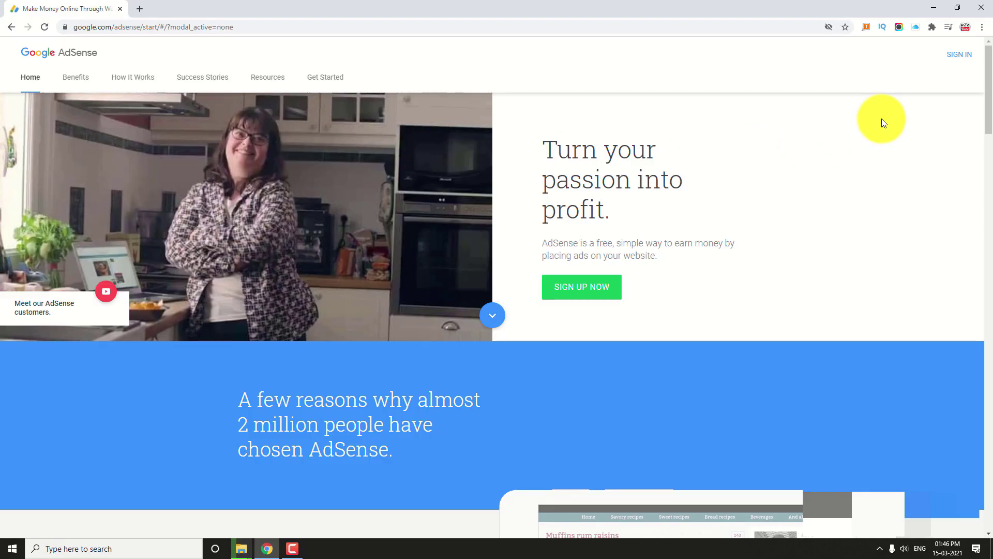
- Sign in to AdSense and load the Home dashboard showing the $328.98 balance
left_click(956, 55)
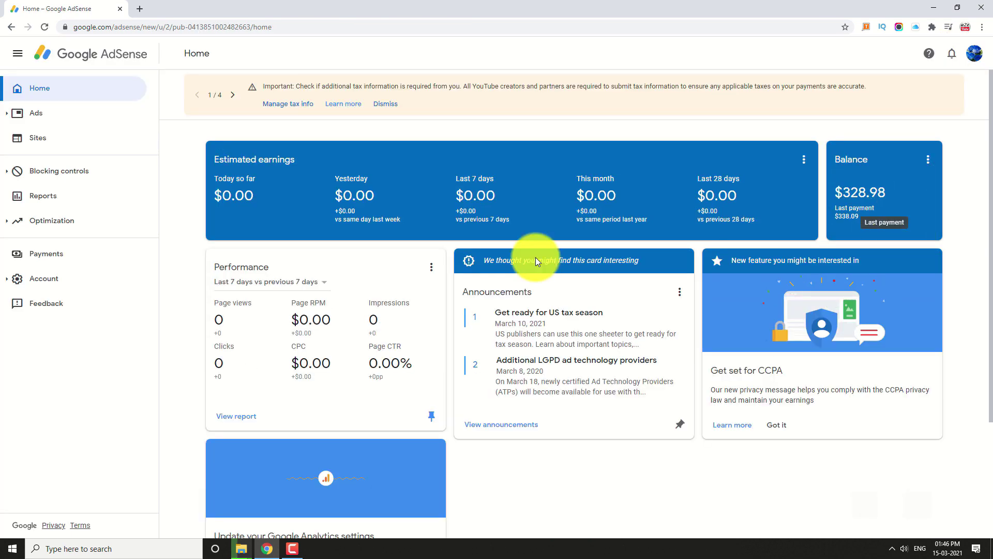
- Go to Payments settings and open Manage tax info under United States tax info
left_click(46, 260)
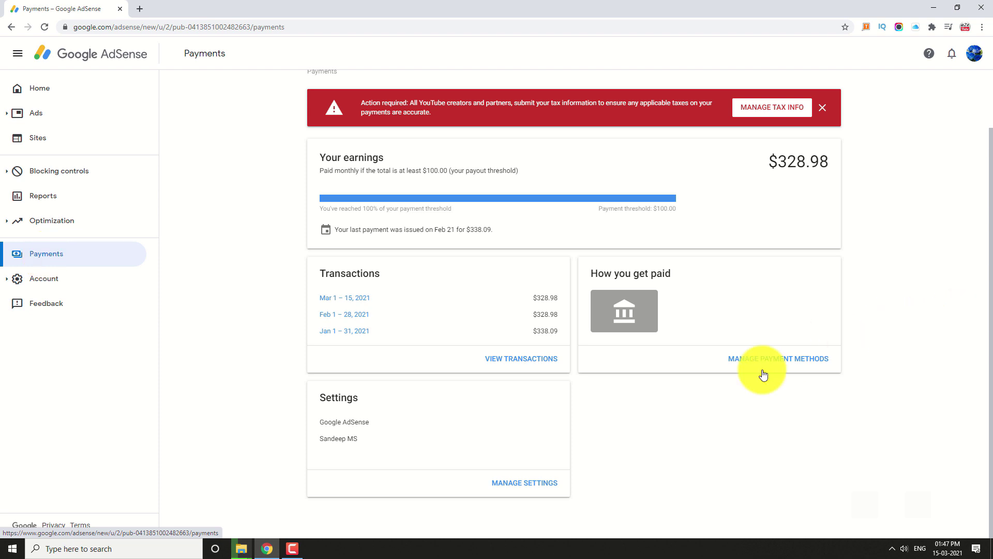
left_click(526, 484)
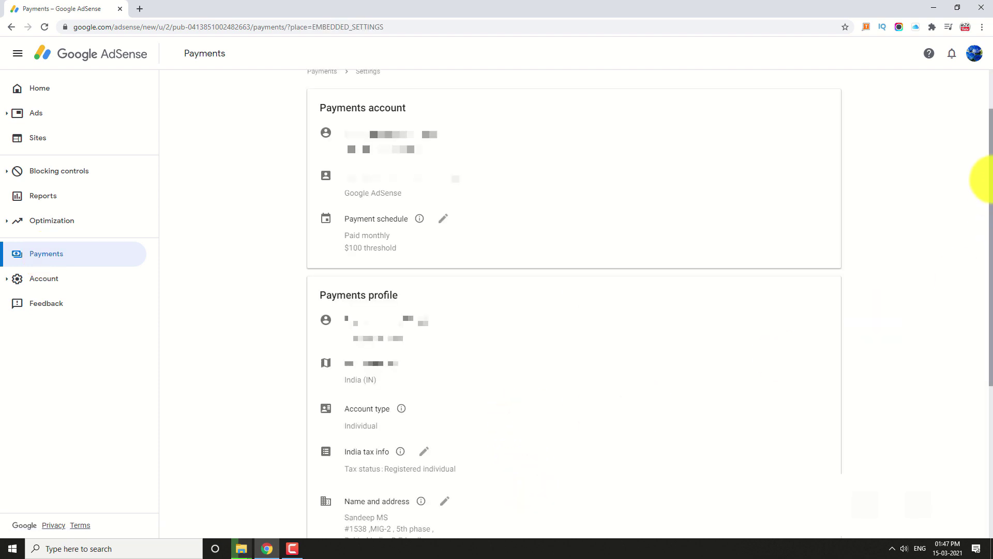
left_click_drag(991, 167, 955, 262)
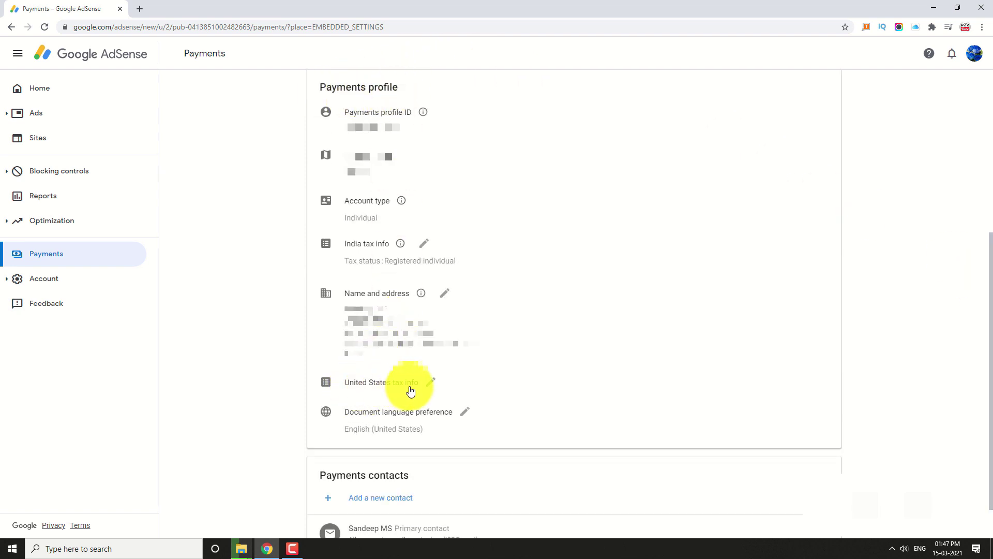
left_click(432, 385)
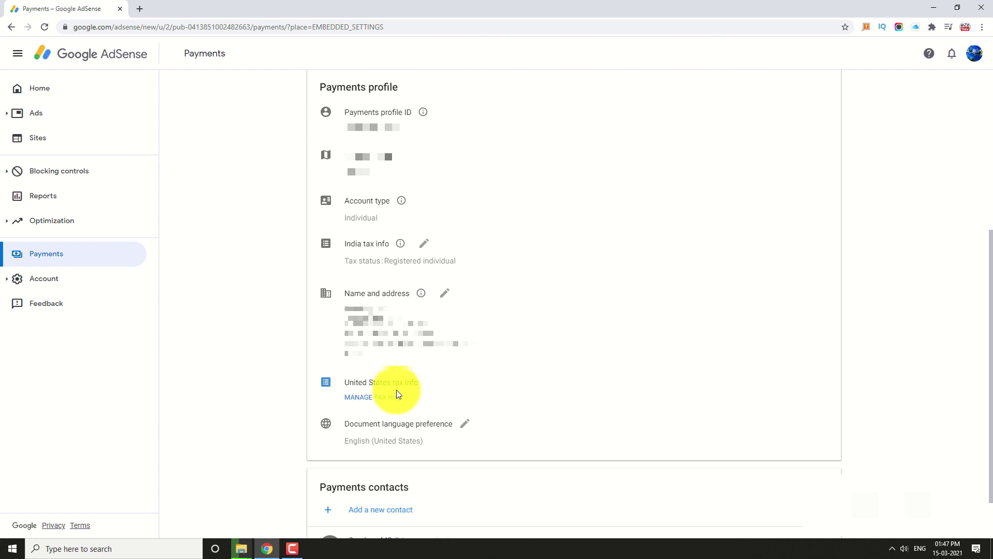
left_click(376, 397)
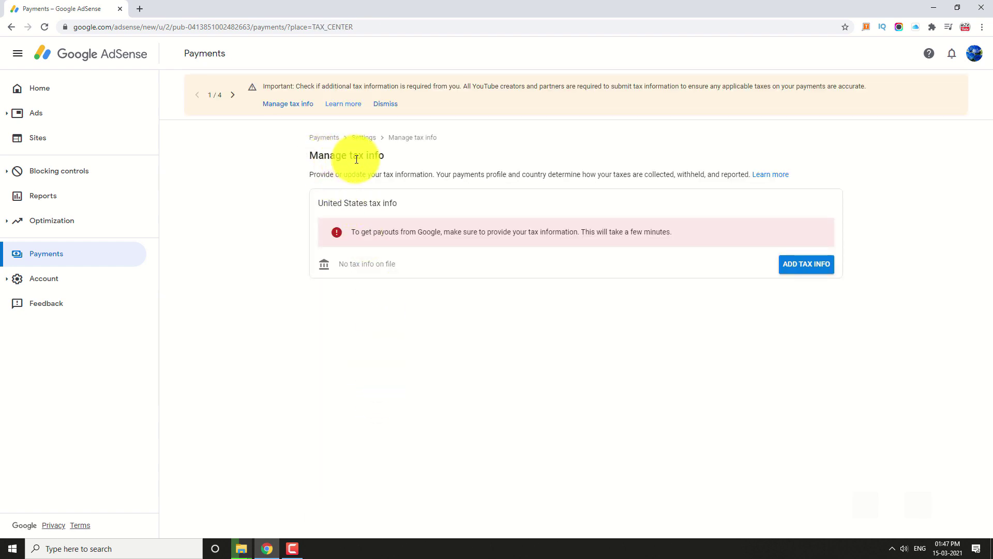
- Add US tax info as an Individual who is not a US citizen or resident
left_click(796, 265)
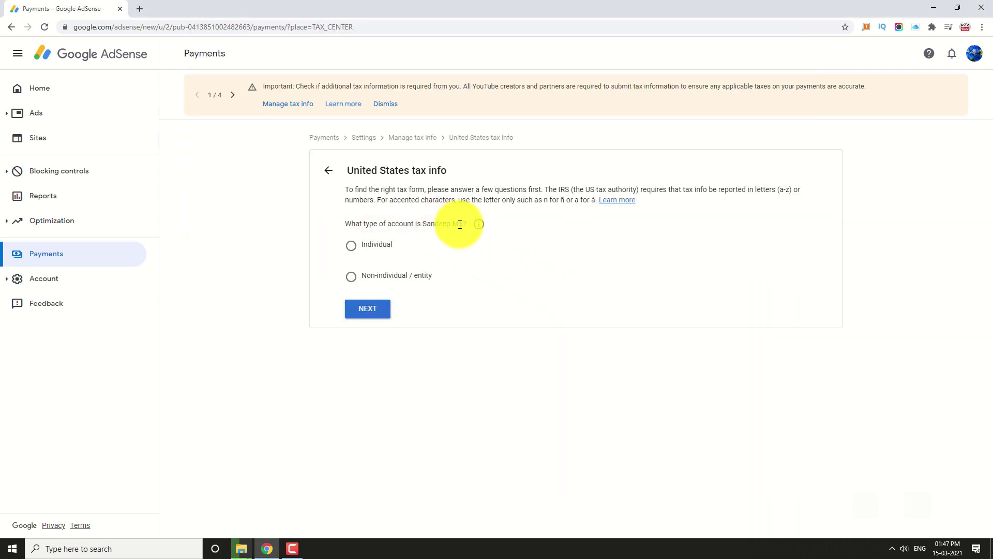
left_click(353, 246)
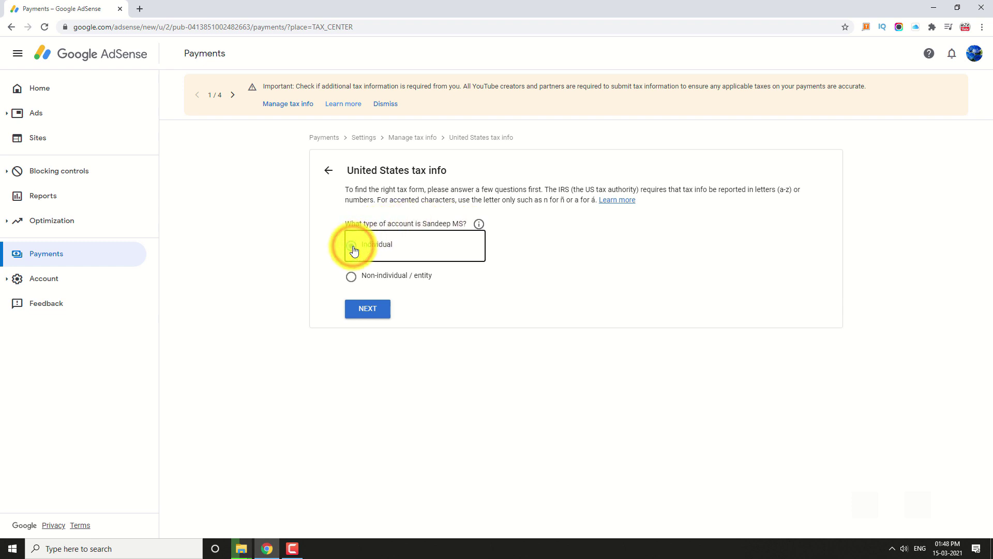
left_click(367, 309)
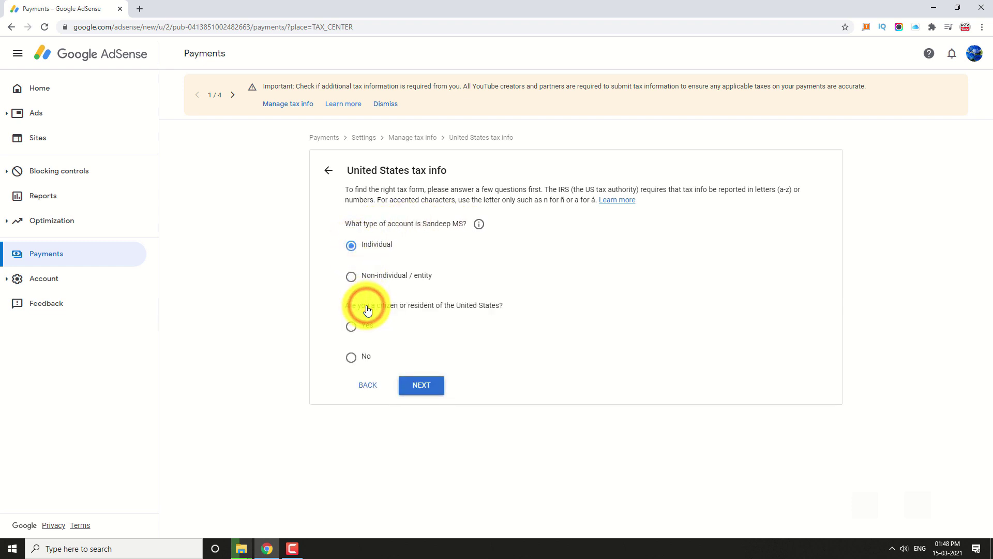
left_click(350, 357)
left_click(418, 392)
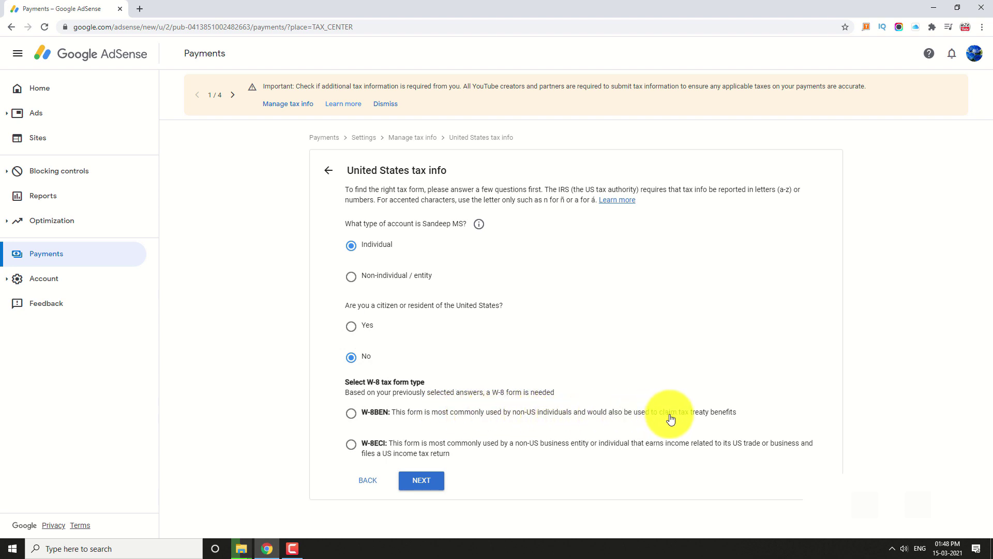
- Choose the W-8BEN form type and start the W-8BEN form
left_click_drag(743, 413, 693, 419)
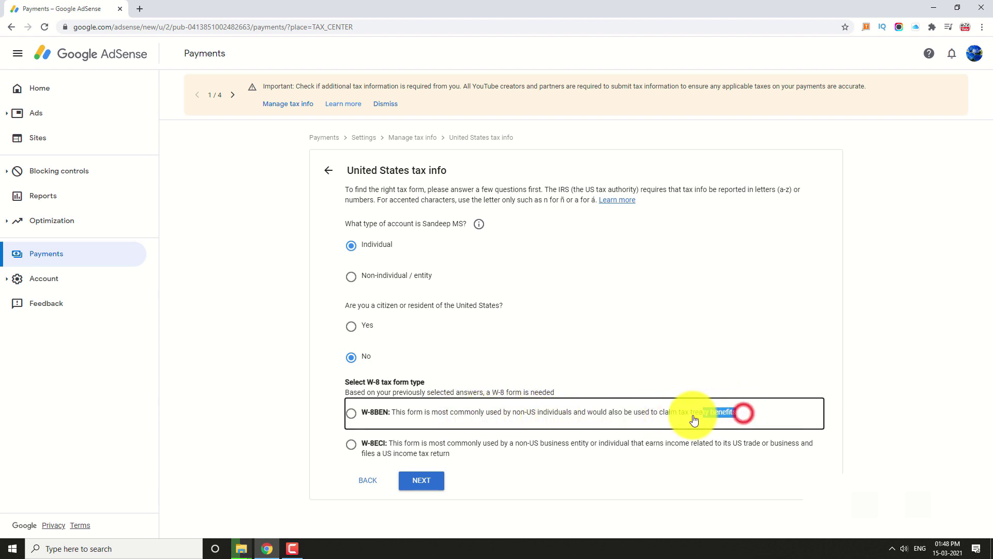
left_click(663, 413)
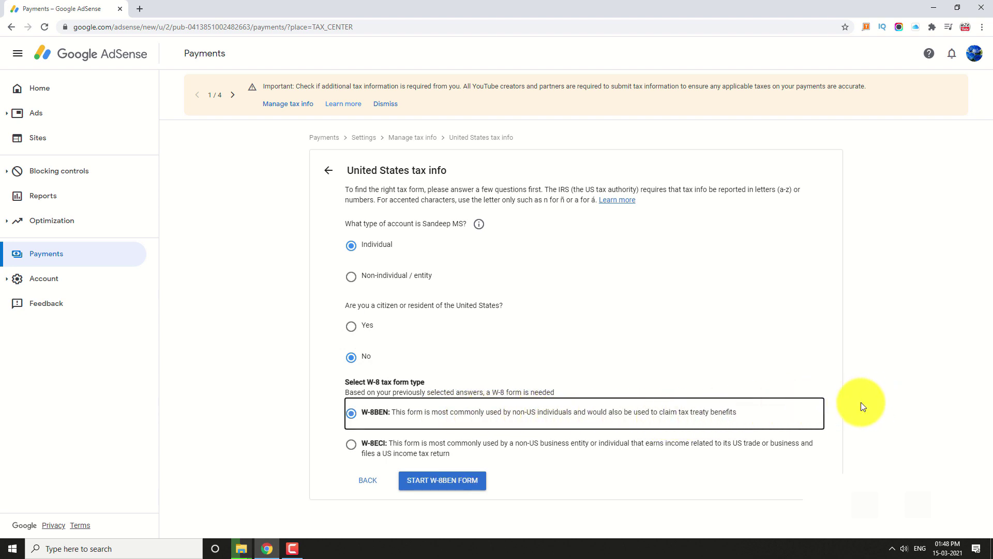
left_click_drag(468, 454, 362, 460)
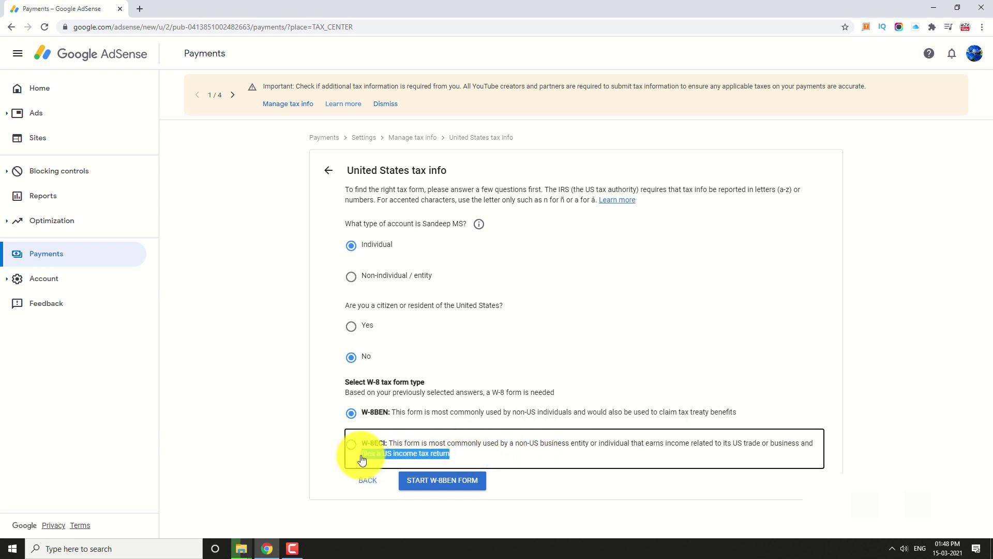
left_click(367, 414)
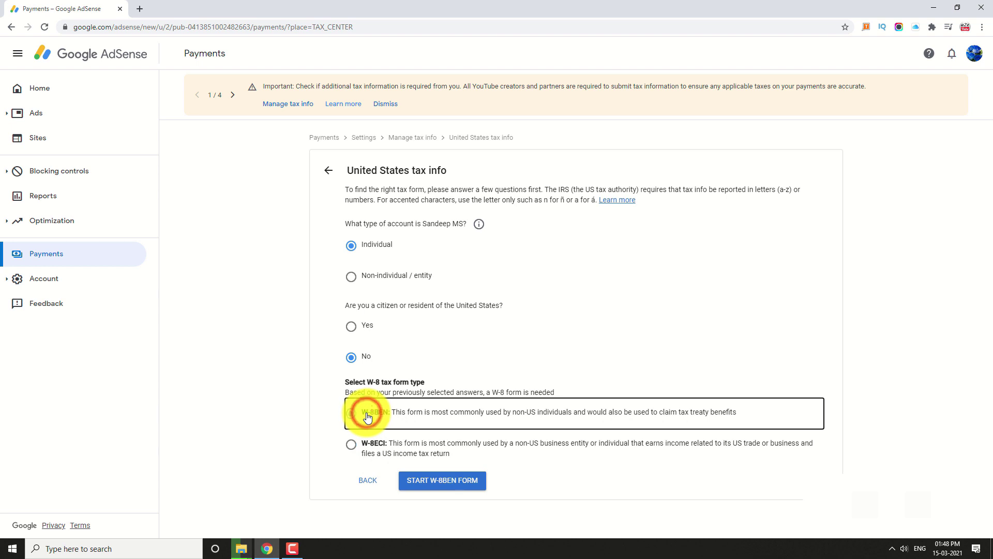
left_click(437, 481)
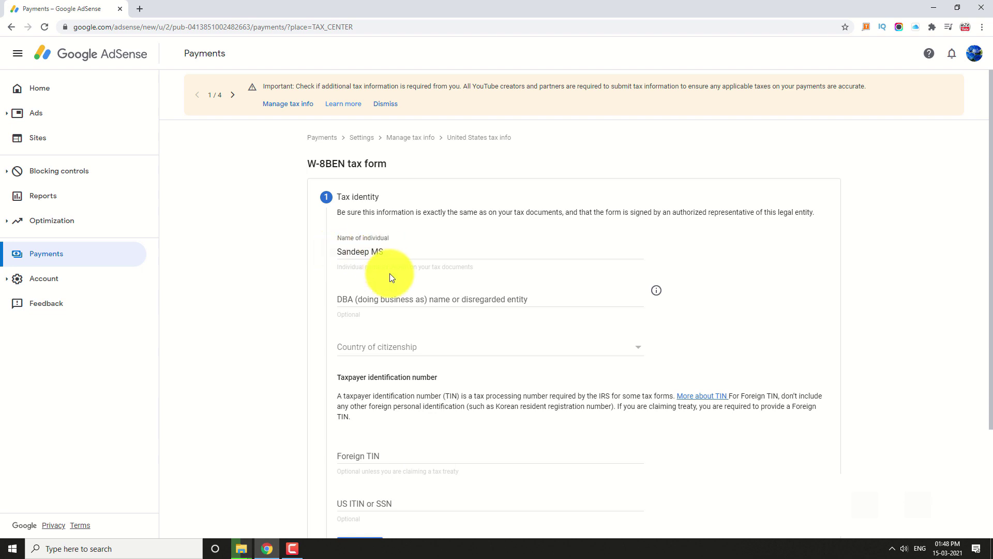
- Set India as the country of citizenship on the W-8BEN Tax identity step
left_click(563, 349)
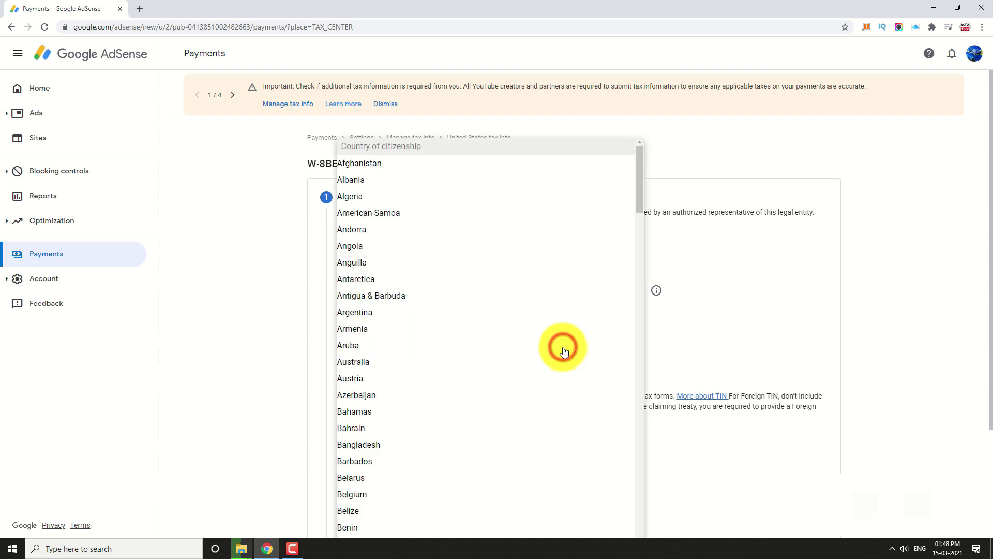
scroll(564, 349, "down", 20)
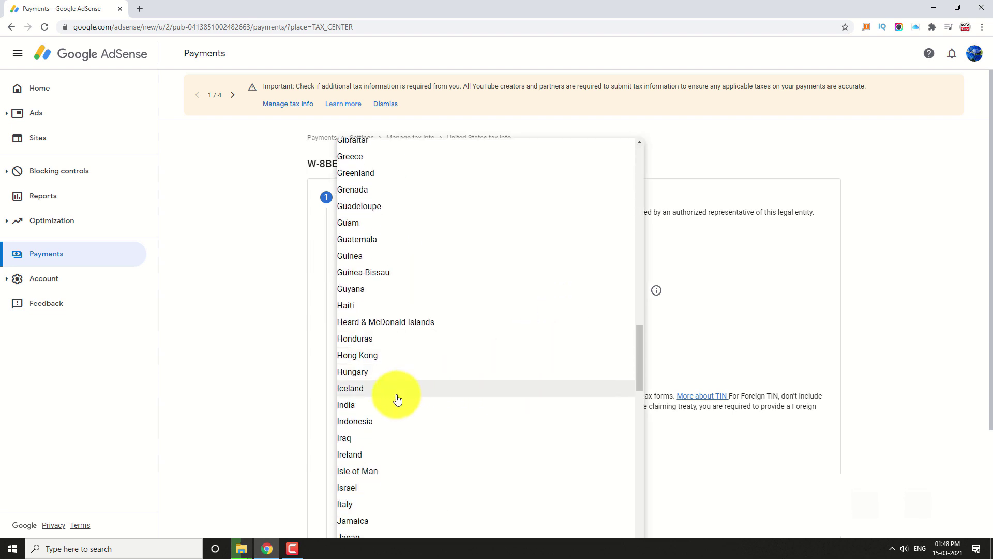
left_click(349, 404)
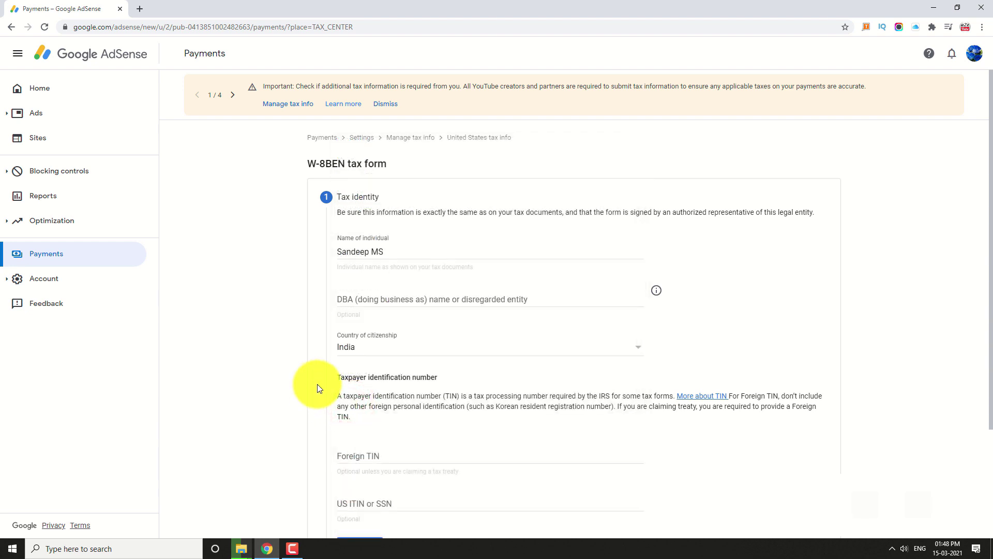
scroll(318, 385, "down", 3)
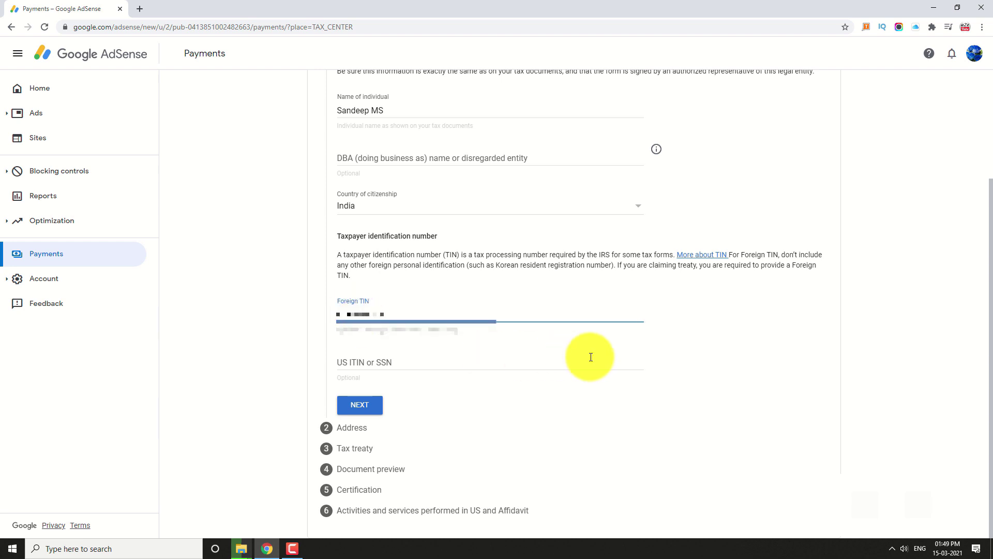
- Enter the permanent residence address, make the mailing address the same, and continue
left_click(361, 405)
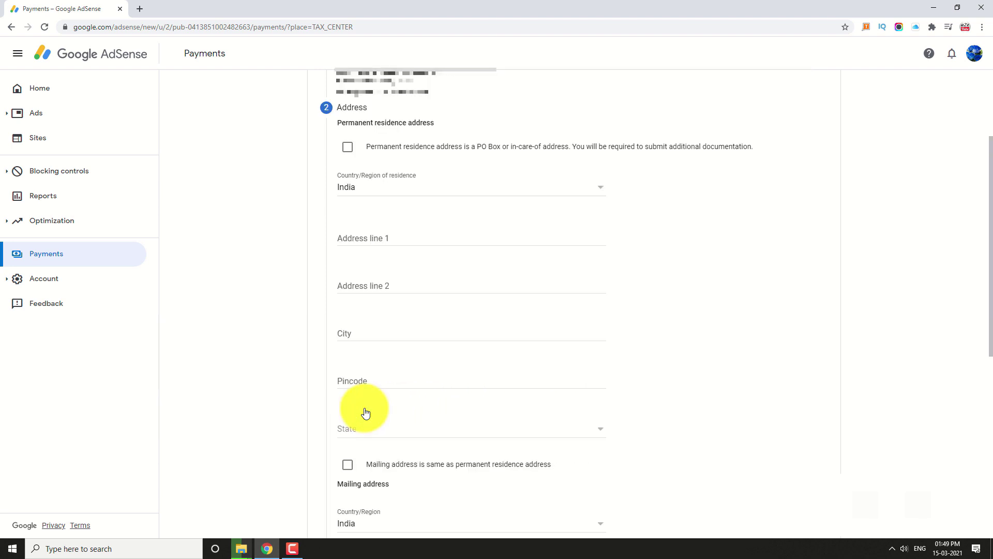
left_click(373, 234)
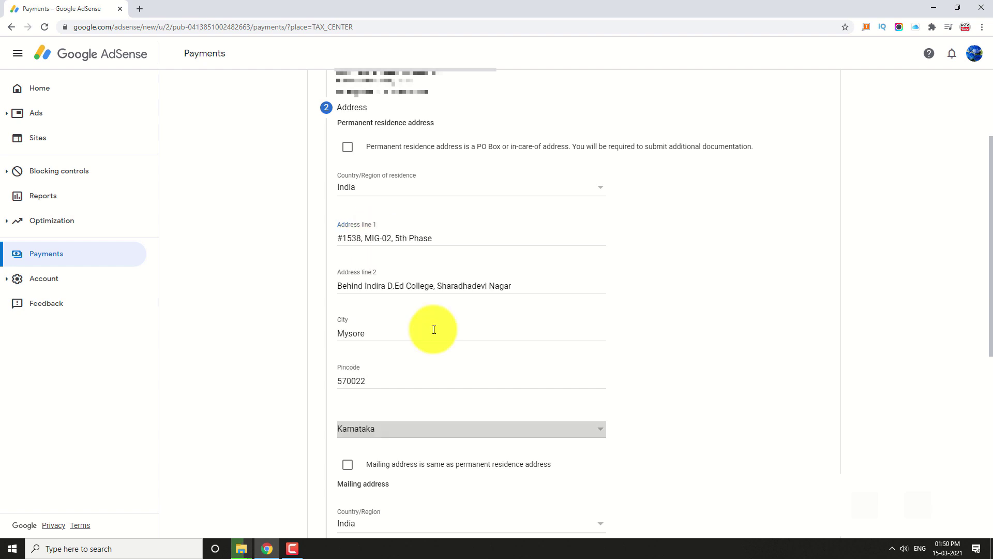
scroll(434, 330, "down", 2)
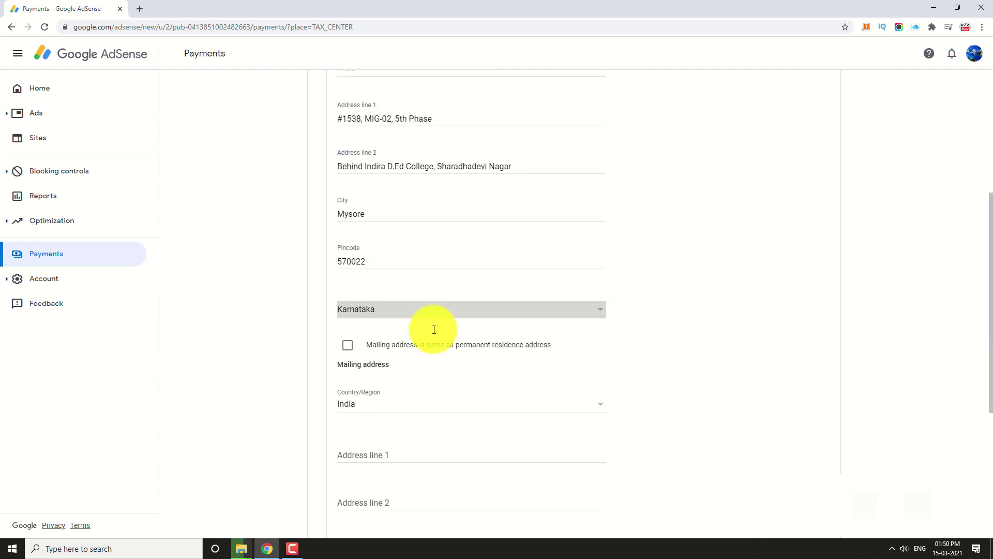
left_click(349, 344)
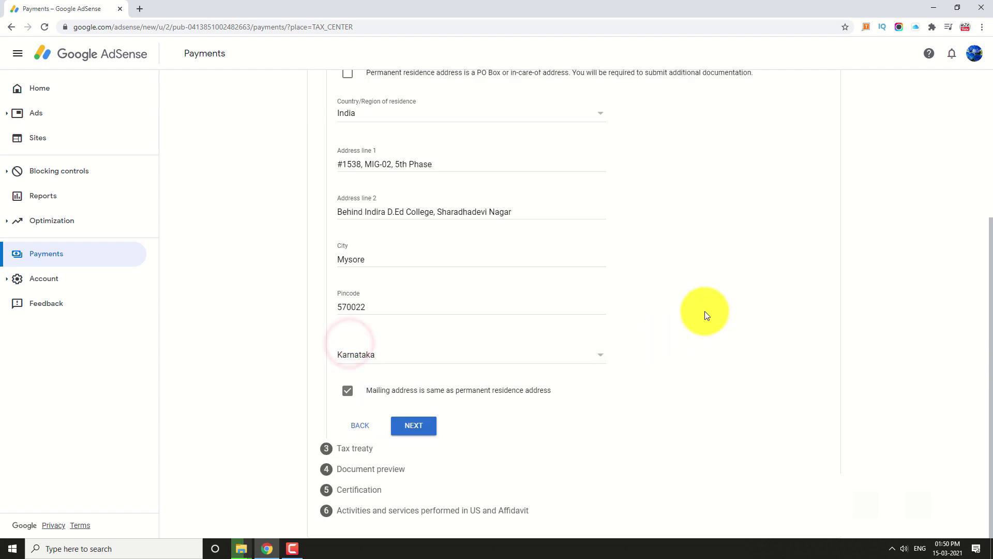
left_click(411, 425)
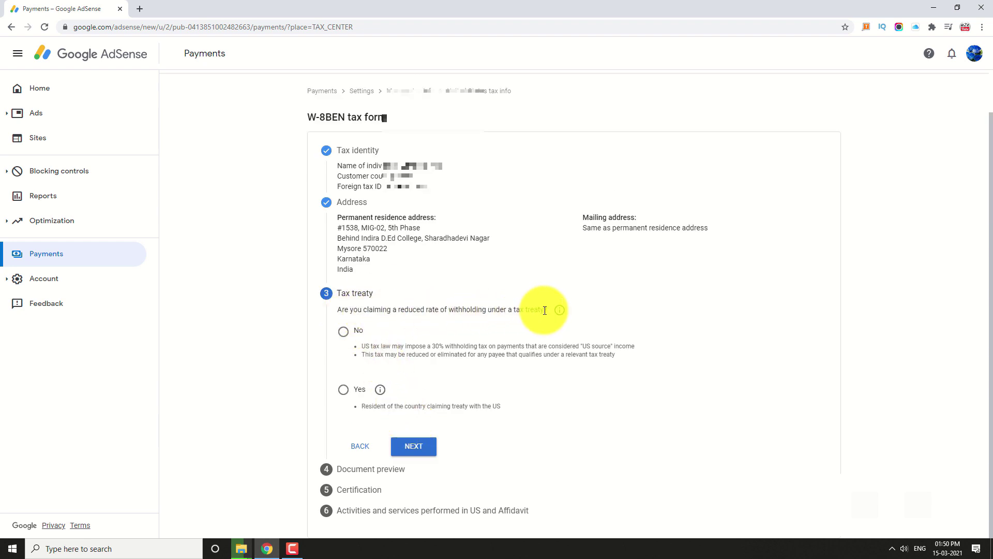
- Claim a reduced treaty rate as a resident of India
left_click(344, 391)
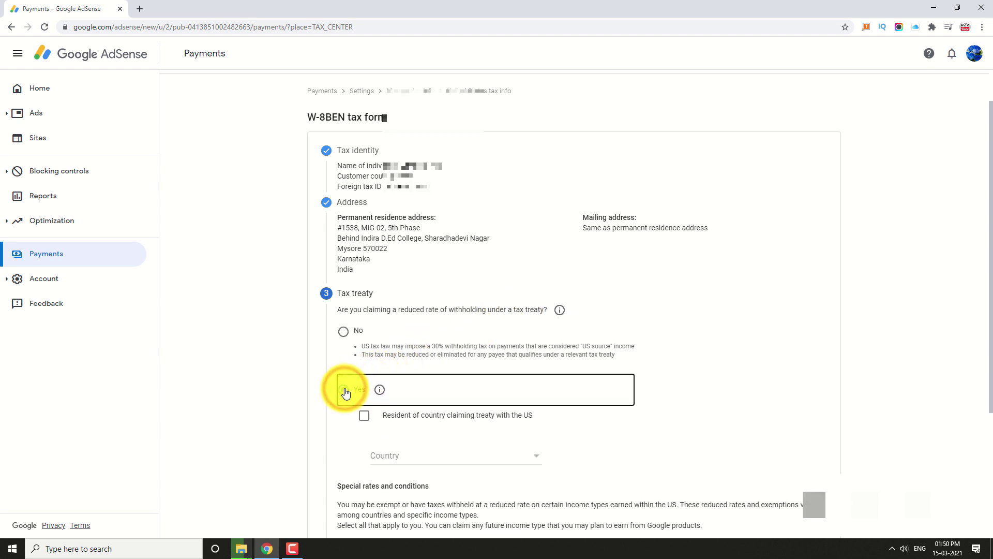
left_click(364, 417)
left_click(480, 456)
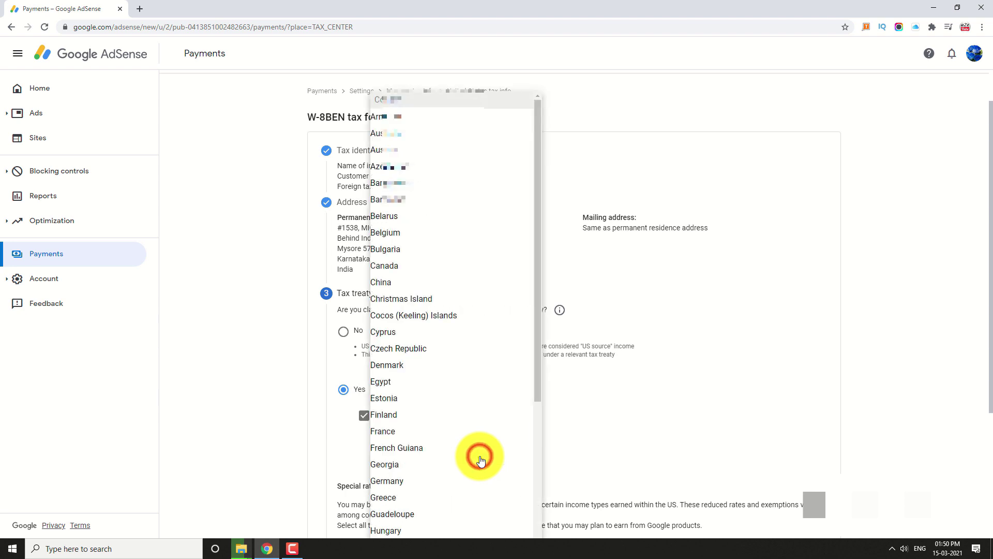
left_click_drag(539, 235, 537, 373)
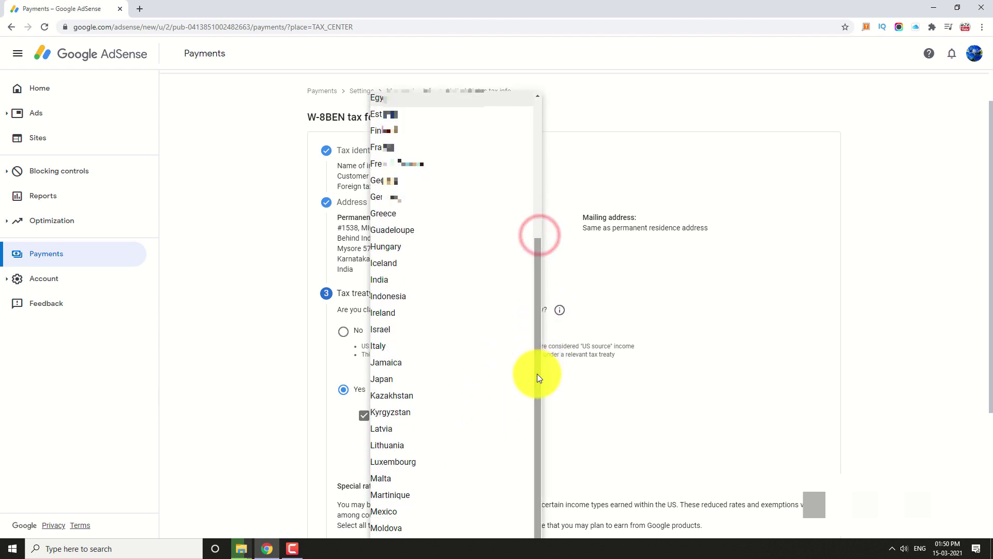
left_click(386, 279)
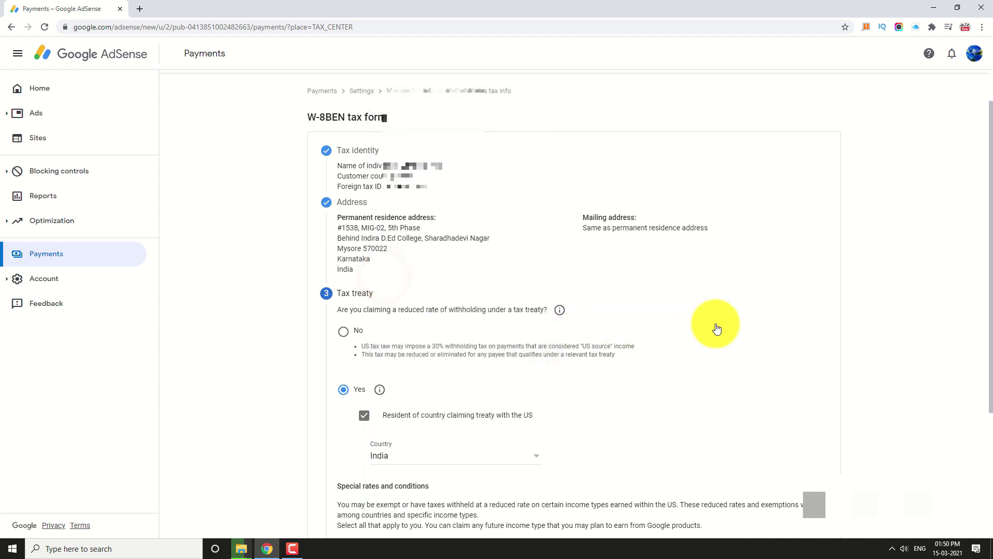
scroll(716, 328, "down", 3)
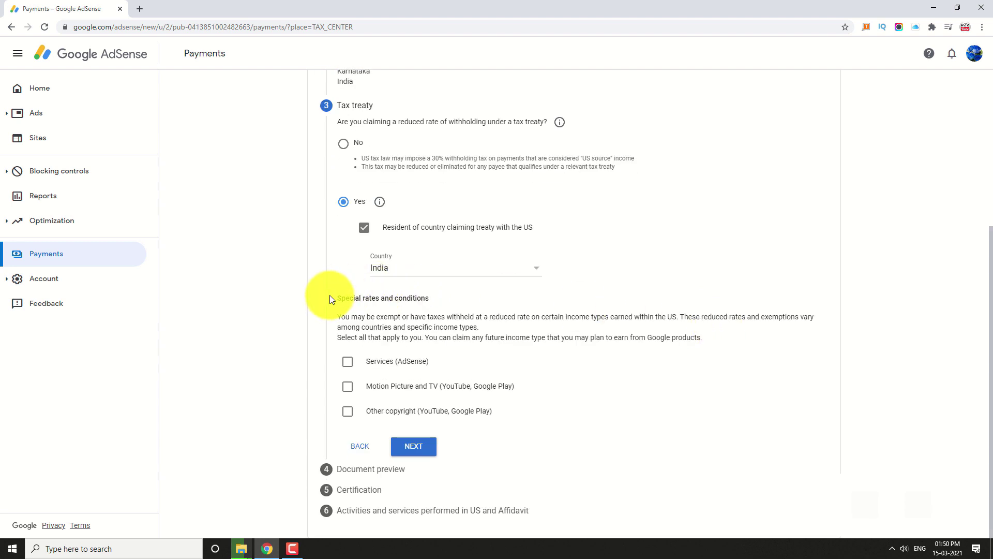
- Claim Services (AdSense) at 0% under Article 7 paragraph 1 and confirm treaty terms
left_click(347, 362)
left_click(409, 402)
left_click(408, 417)
left_click(595, 402)
left_click(603, 407)
scroll(367, 347, "down", 2)
left_click(365, 350)
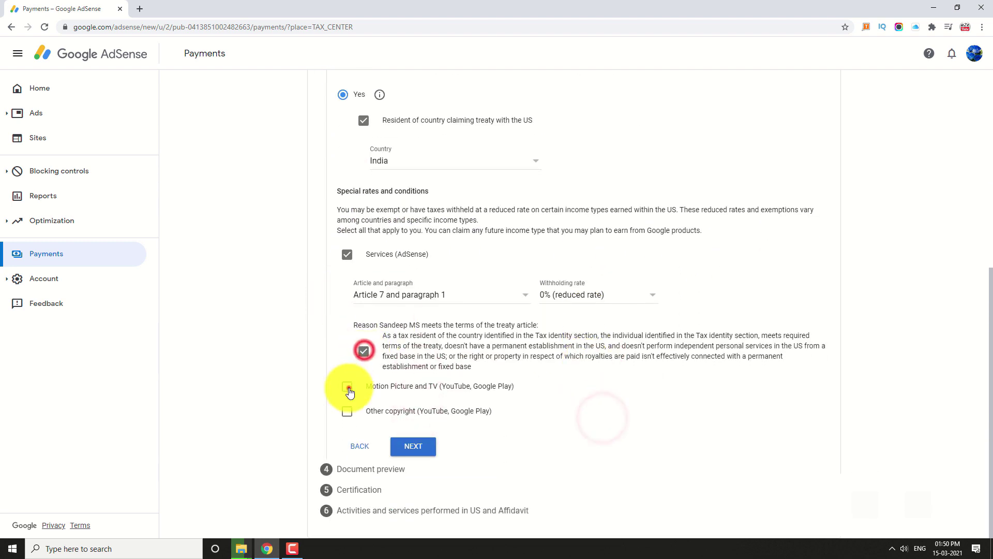
- Claim Motion Picture and TV at 15% under Article 12, paragraph 2A II
left_click(347, 386)
left_click(436, 428)
left_click(440, 445)
left_click(595, 428)
left_click(591, 443)
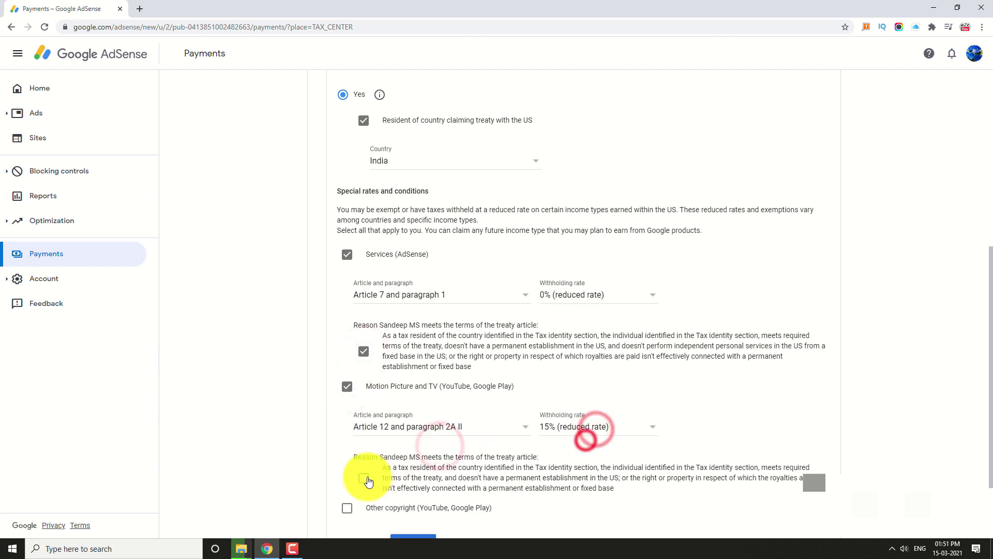
left_click(364, 478)
- Claim Other copyright at 15% under Article 12, paragraph 2A II, then continue
scroll(505, 352, "down", 2)
left_click(347, 411)
left_click(468, 453)
left_click(455, 468)
left_click(595, 451)
left_click(592, 468)
scroll(525, 406, "down", 2)
left_click(364, 417)
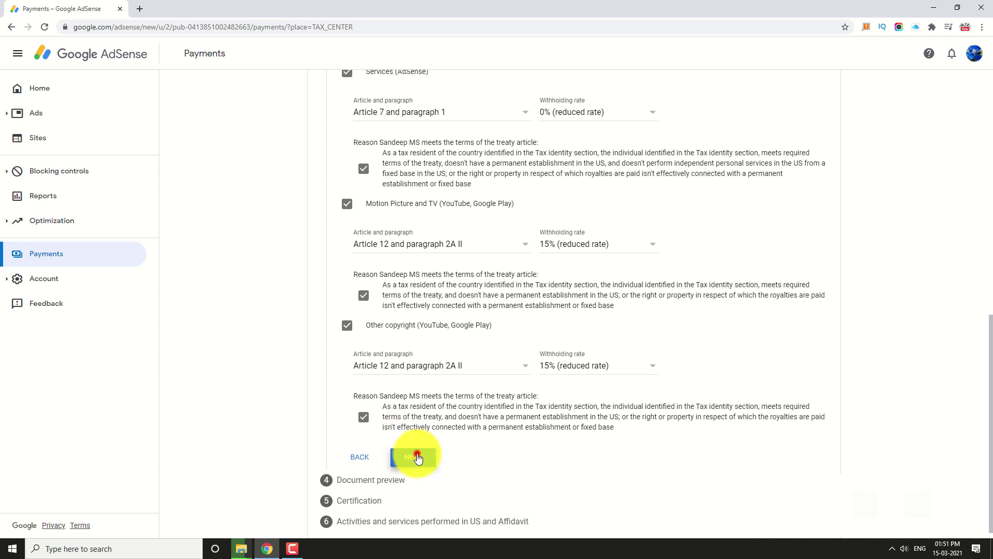
left_click(417, 456)
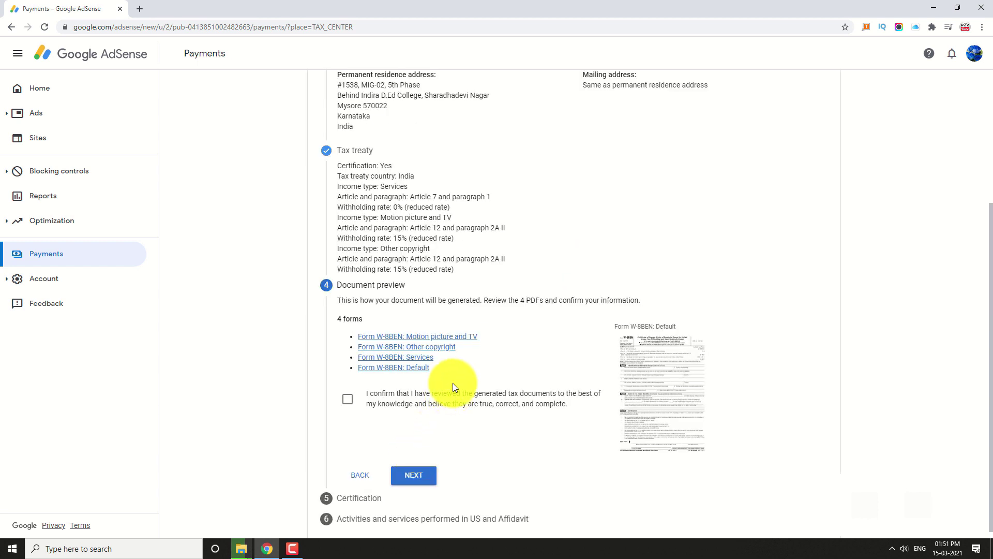
- Open all four generated W-8BEN form links in new tabs
right_click(470, 341)
left_click(481, 342)
left_click(414, 347, "ctrl")
left_click(404, 357, "ctrl")
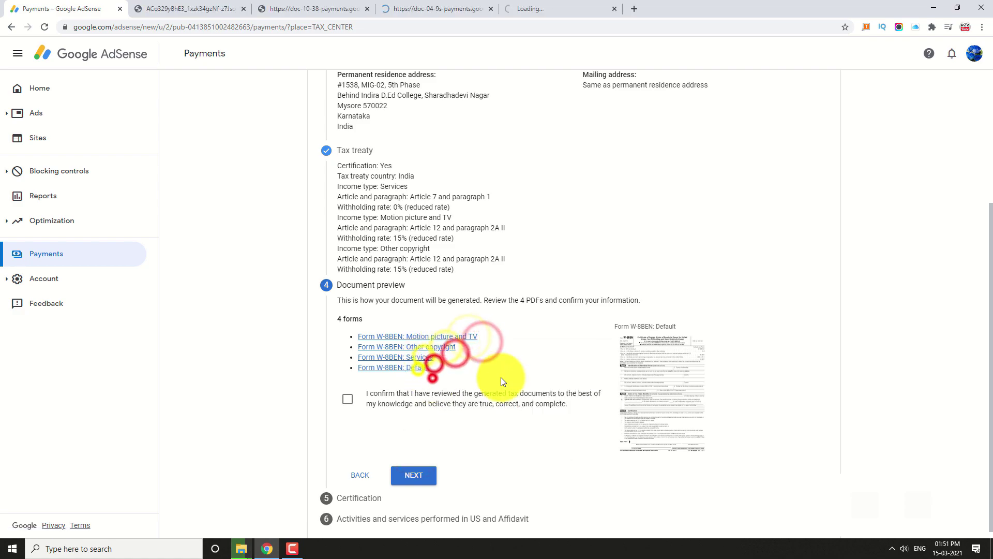
left_click(401, 368, "ctrl")
- Save each of the four W-8BEN PDFs, including Services, Other copyright and Default
left_click(215, 4)
left_click(934, 51)
key("Return")
left_click(243, 8)
left_click(934, 51)
key("Return")
left_click(244, 9)
left_click(934, 51)
key("Return")
left_click(243, 8)
left_click(934, 51)
key("Return")
left_click(244, 9)
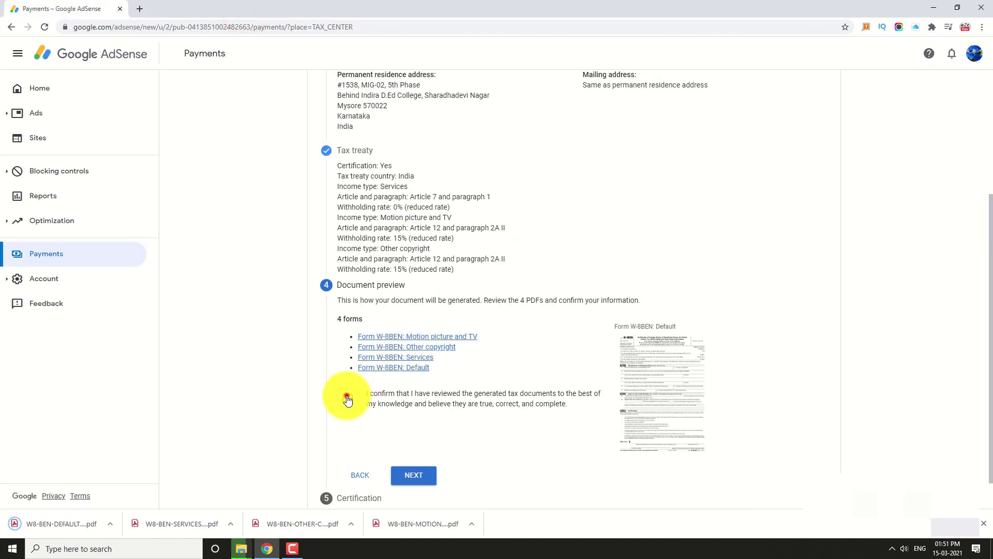
- Confirm the generated documents were reviewed and continue to Certification
left_click(348, 400)
scroll(498, 398, "down", 1)
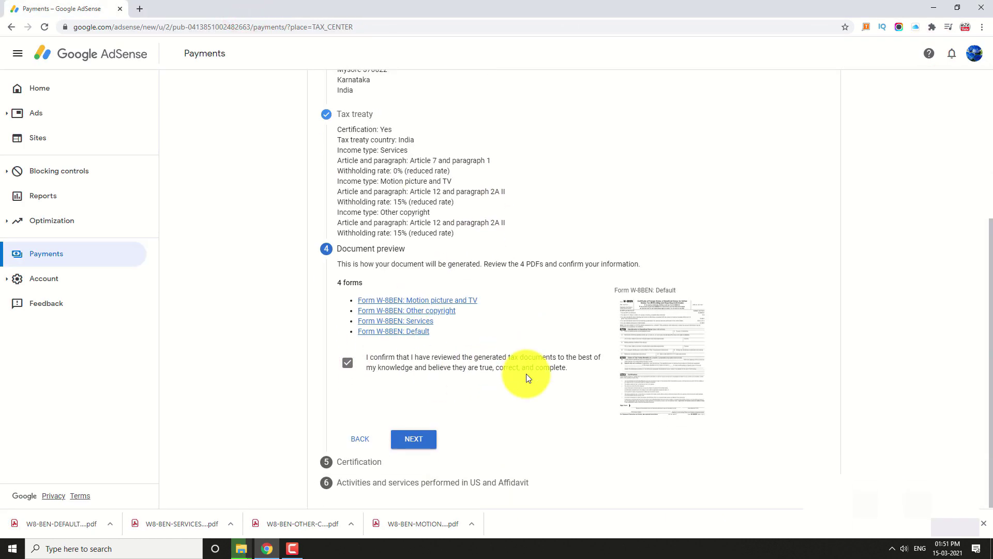
left_click(414, 438)
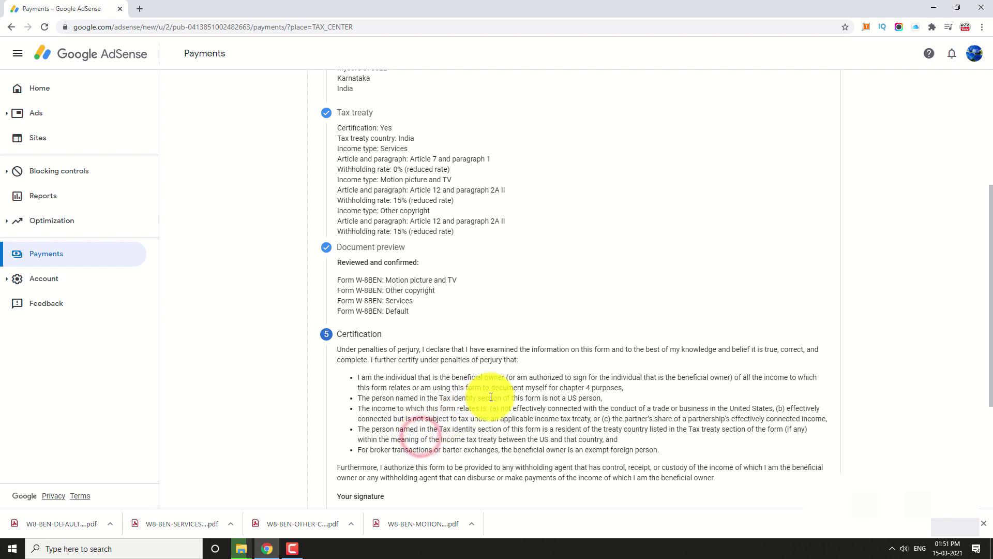
- Enter the full legal name and declare being the person listed on the form
scroll(486, 398, "down", 4)
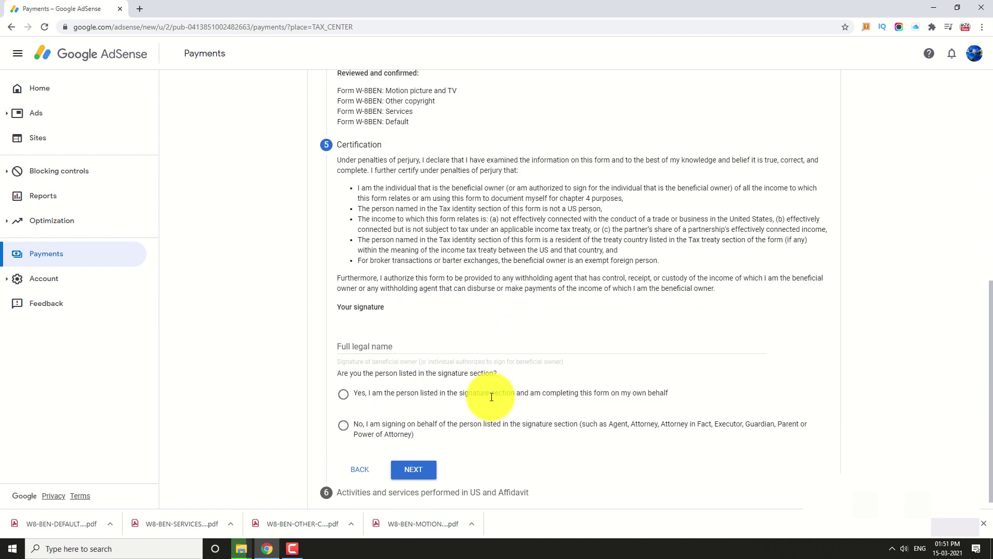
scroll(491, 396, "down", 1)
left_click(379, 337)
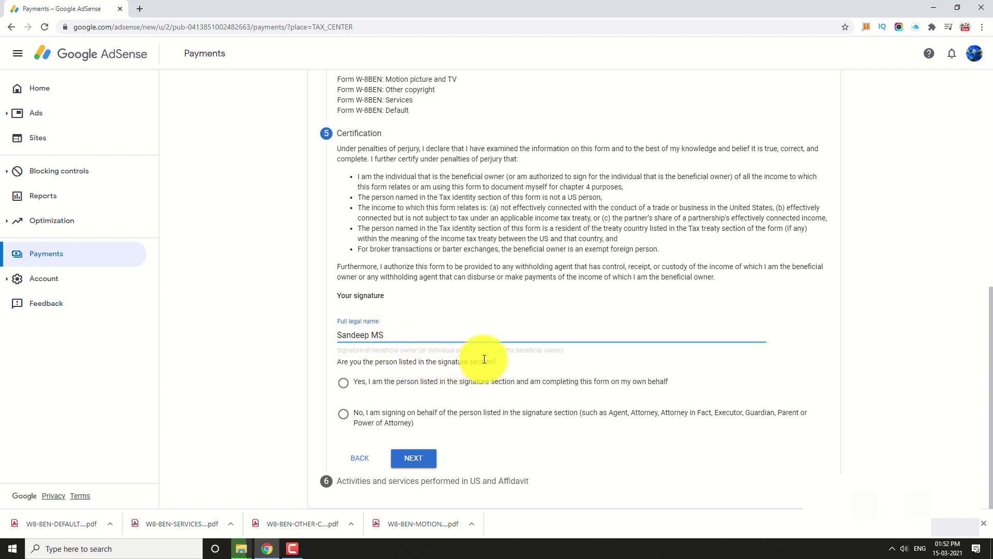
left_click(344, 385)
left_click(412, 455)
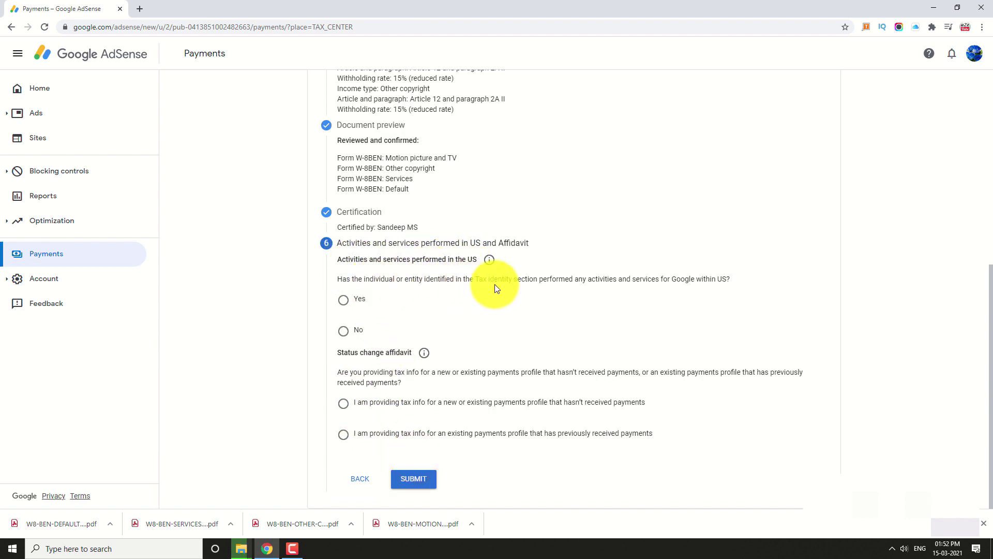
- Answer No to US activities, certify services outside the US, and pick the previously-paid profile affidavit
left_click(344, 332)
left_click(355, 358)
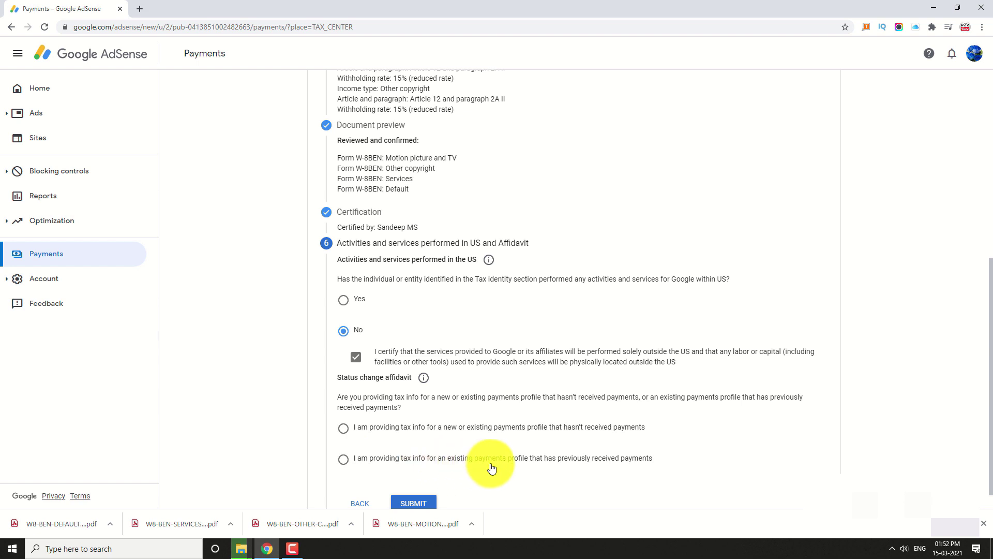
left_click(345, 459)
scroll(444, 452, "down", 2)
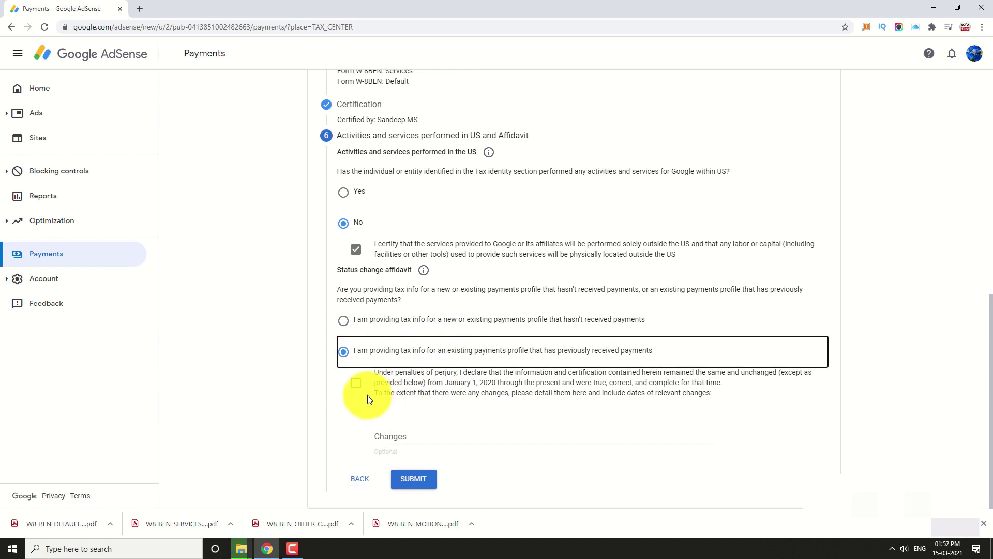